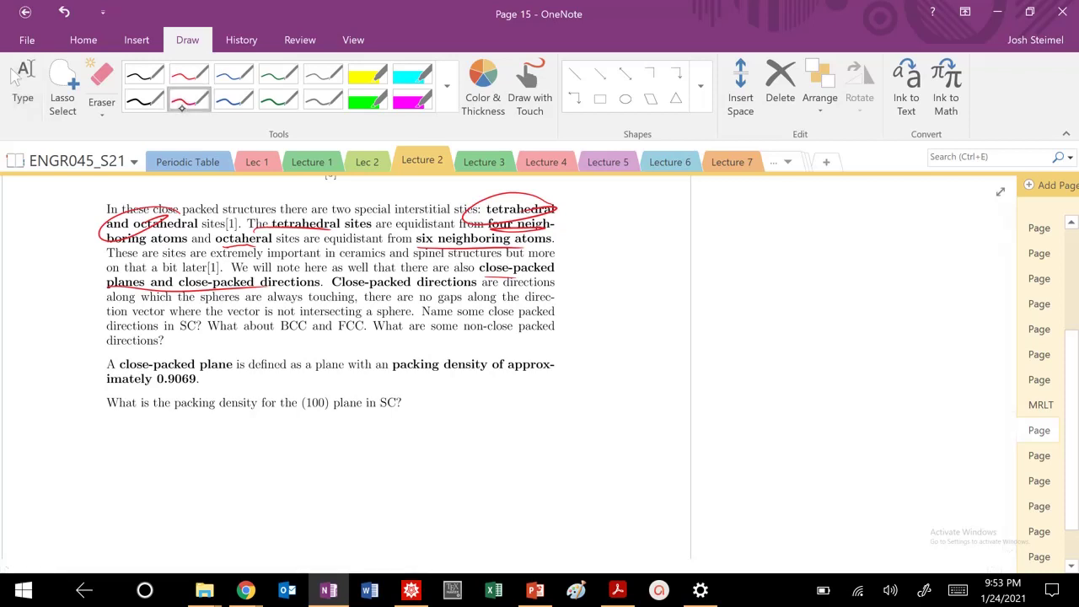
# - In red ink, circle 'close-packed planes', underline the direction-vector definition, and sketch a margin arrow
pyautogui.moveTo(563, 258)
pyautogui.mouseDown()
pyautogui.moveTo(540, 253)
pyautogui.moveTo(563, 274)
pyautogui.moveTo(556, 255)
pyautogui.mouseUp()
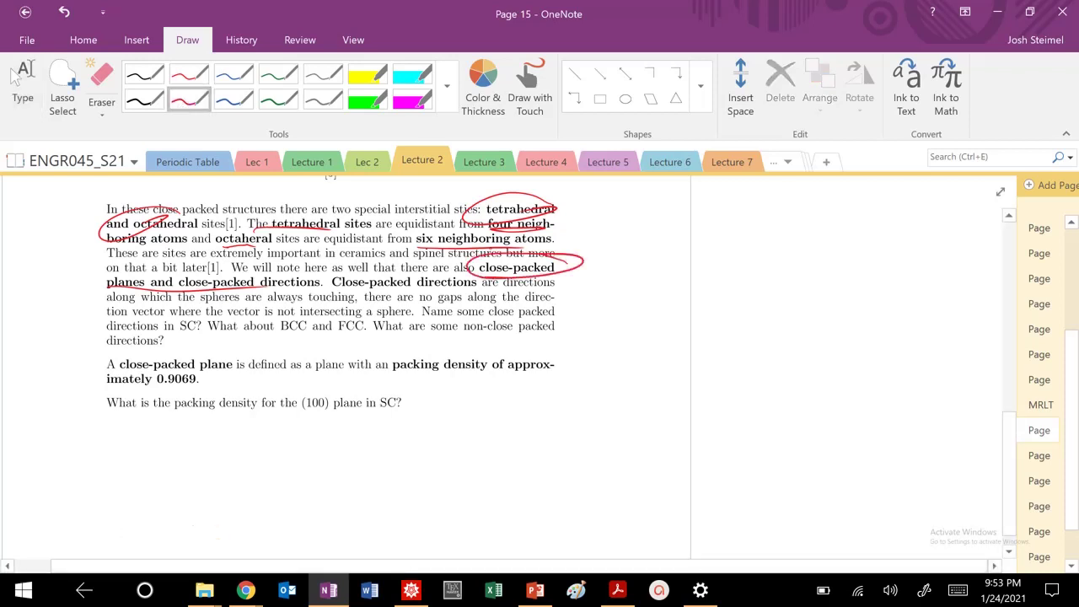
pyautogui.moveTo(139, 278)
pyautogui.mouseDown()
pyautogui.moveTo(93, 299)
pyautogui.moveTo(145, 275)
pyautogui.moveTo(314, 271)
pyautogui.moveTo(325, 297)
pyautogui.moveTo(314, 269)
pyautogui.moveTo(476, 290)
pyautogui.mouseUp()
pyautogui.moveTo(206, 308)
pyautogui.mouseDown()
pyautogui.moveTo(566, 301)
pyautogui.moveTo(352, 301)
pyautogui.mouseUp()
pyautogui.moveTo(105, 319)
pyautogui.mouseDown()
pyautogui.moveTo(170, 314)
pyautogui.moveTo(172, 300)
pyautogui.mouseUp()
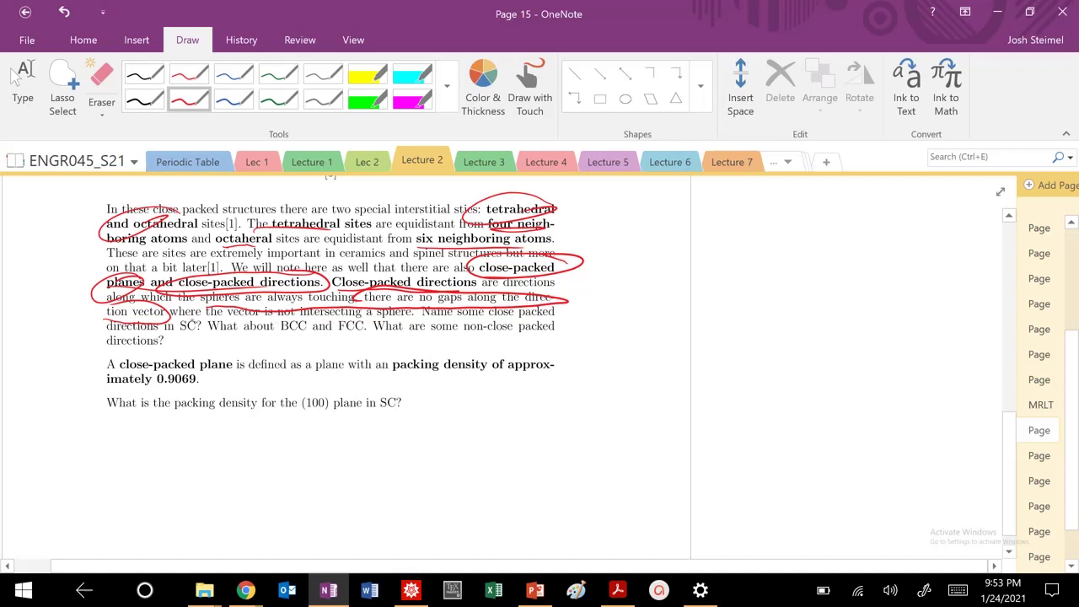
pyautogui.moveTo(626, 280); pyautogui.dragTo(684, 224)
pyautogui.moveTo(667, 232)
pyautogui.mouseDown()
pyautogui.moveTo(684, 253)
pyautogui.moveTo(659, 246)
pyautogui.moveTo(673, 228)
pyautogui.moveTo(685, 244)
pyautogui.mouseUp()
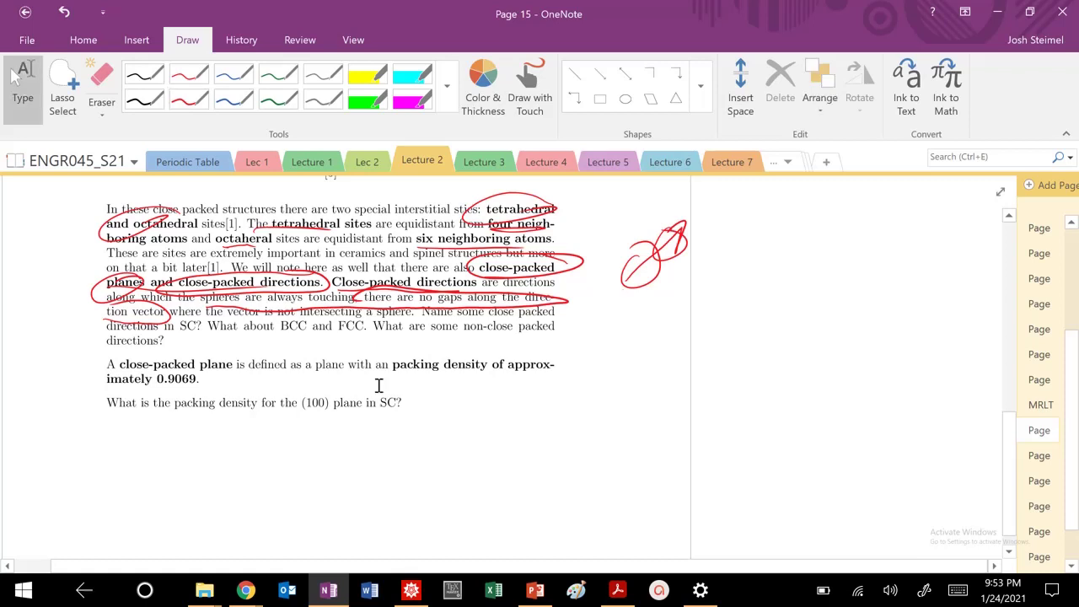
# - Switch to PowerPoint showing Lec_2_Structure slide 16, Face Centered Cubic
pyautogui.click(536, 589)
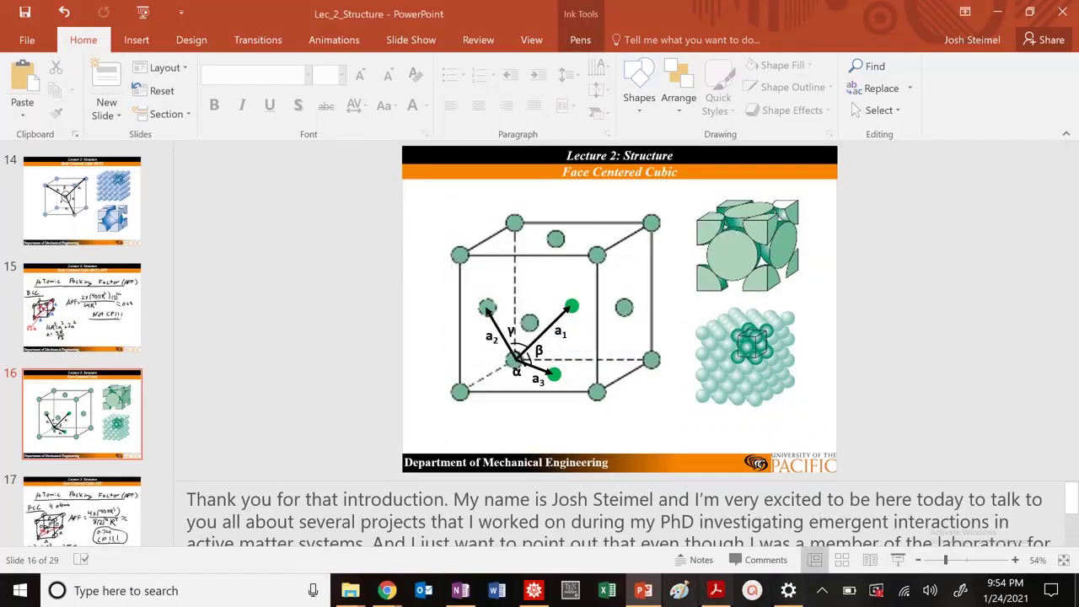
# - Back in OneNote, circle the 'Name some close packed' question in red ink
pyautogui.click(460, 591)
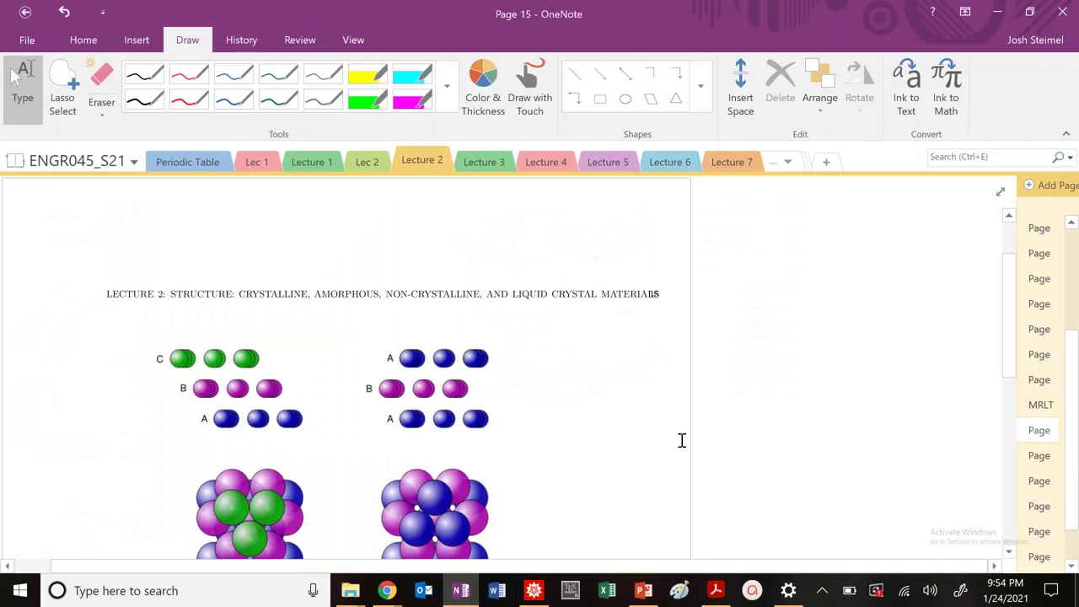
pyautogui.scroll(-4, 641, 442)
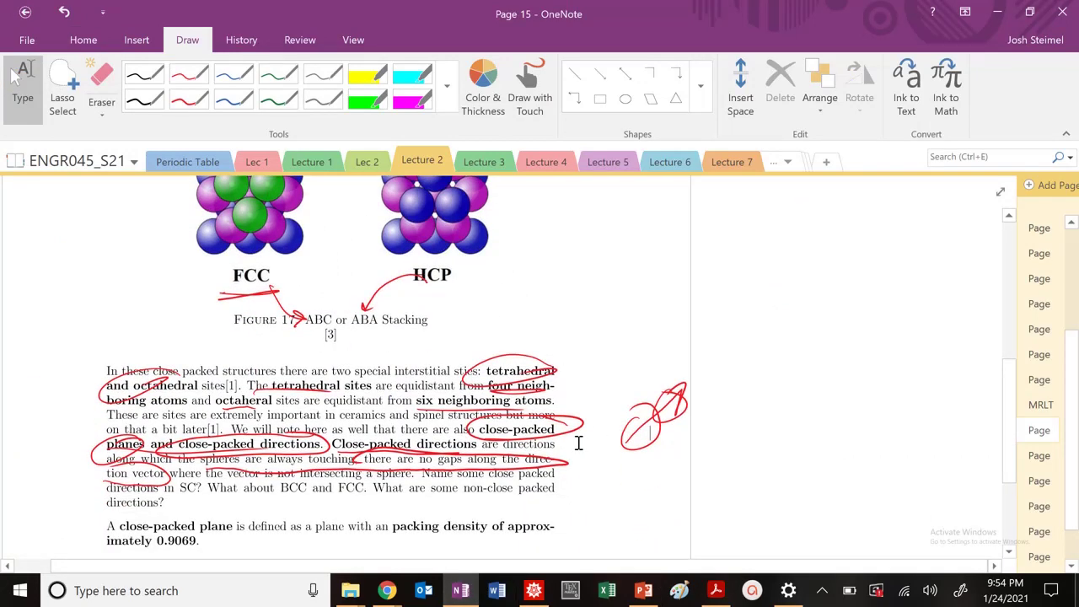
pyautogui.scroll(4, 578, 444)
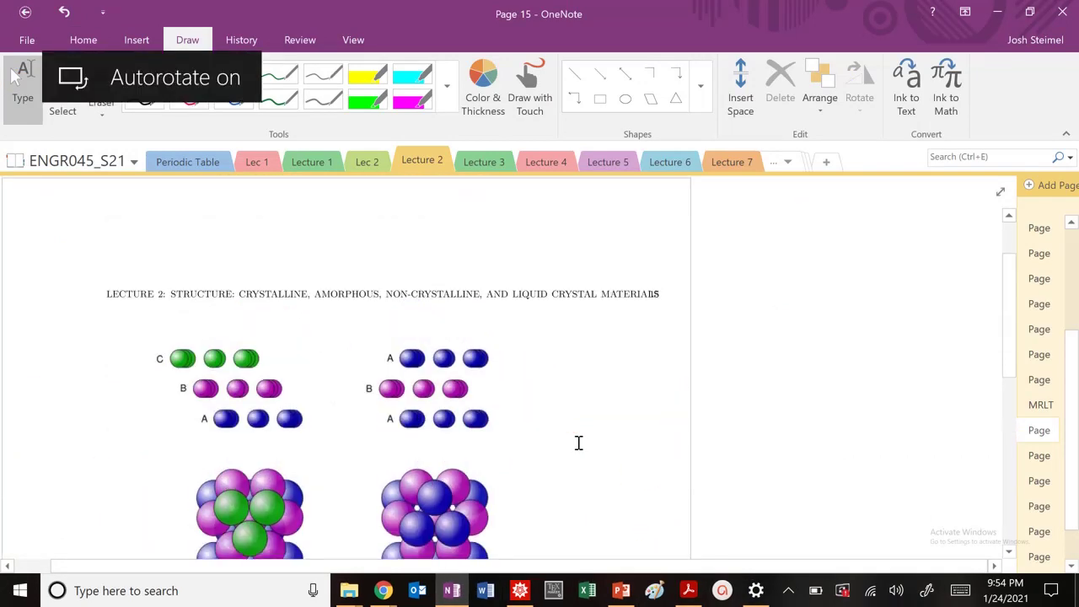
pyautogui.scroll(-6, 578, 444)
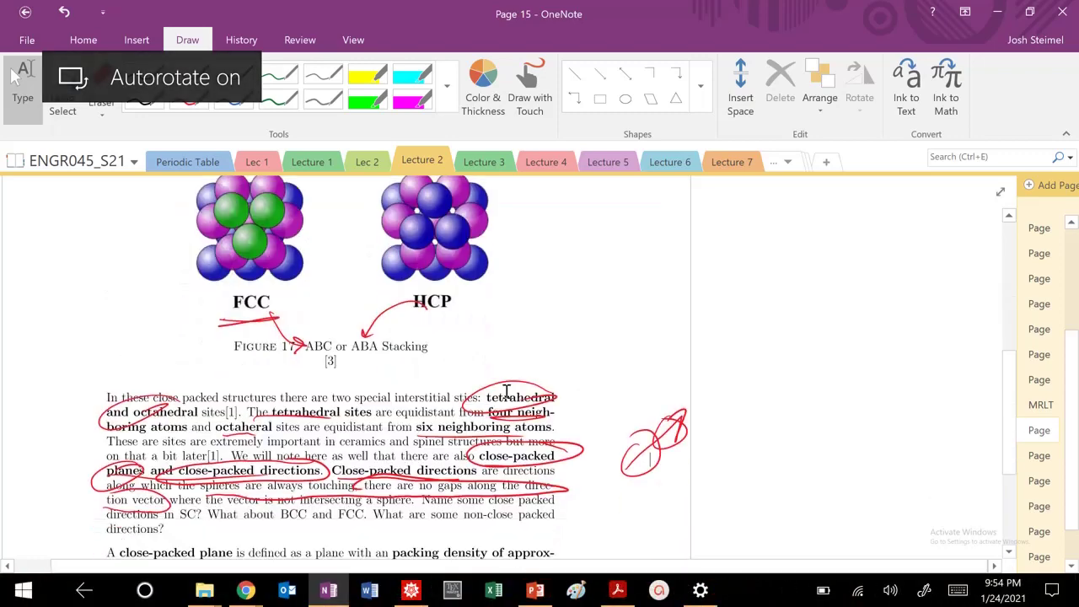
pyautogui.scroll(-1, 465, 364)
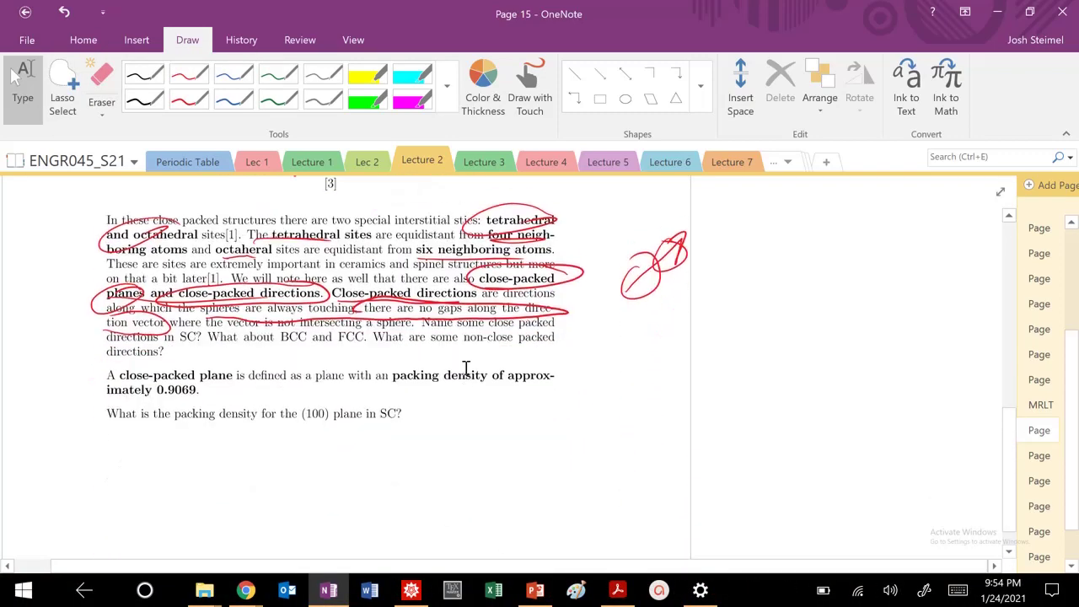
pyautogui.click(189, 100)
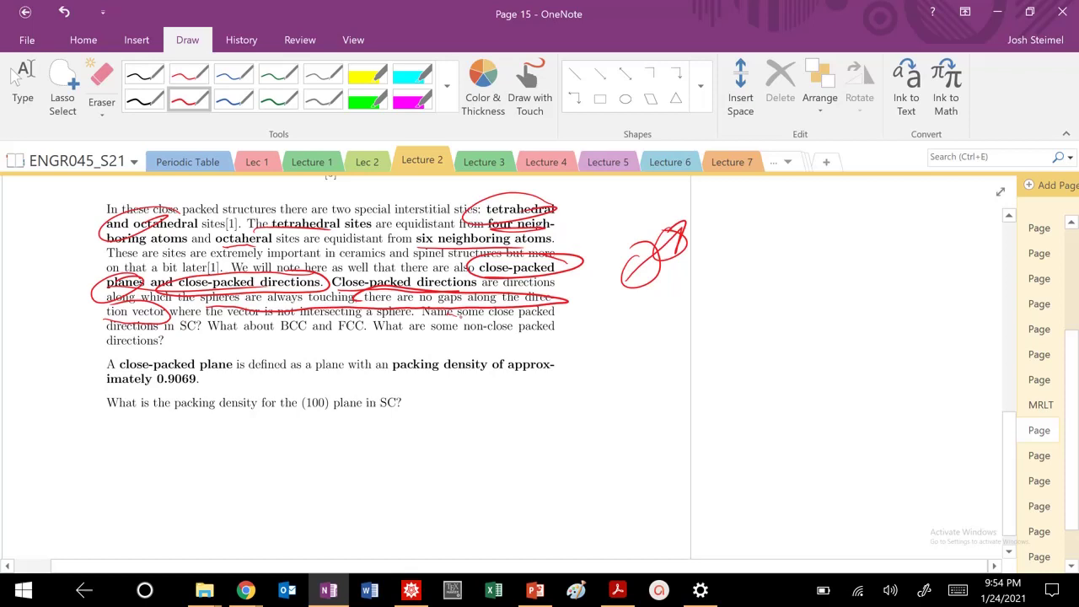
pyautogui.moveTo(433, 315)
pyautogui.mouseDown()
pyautogui.moveTo(553, 321)
pyautogui.moveTo(460, 303)
pyautogui.mouseUp()
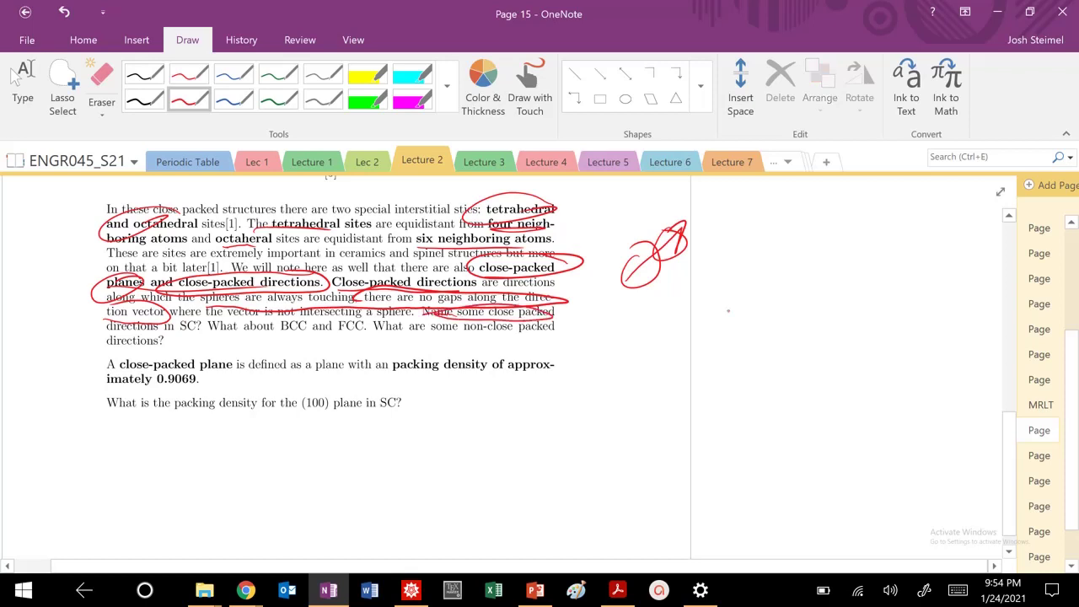
# - Sketch a red simple cubic cell with its front, back and hidden edges and circled corner atoms
pyautogui.moveTo(725, 285)
pyautogui.mouseDown()
pyautogui.moveTo(746, 403)
pyautogui.moveTo(830, 294)
pyautogui.moveTo(723, 293)
pyautogui.mouseUp()
pyautogui.moveTo(760, 346)
pyautogui.mouseDown()
pyautogui.moveTo(862, 267)
pyautogui.moveTo(793, 360)
pyautogui.mouseUp()
pyautogui.moveTo(766, 257); pyautogui.dragTo(717, 293)
pyautogui.moveTo(865, 270); pyautogui.dragTo(814, 301)
pyautogui.moveTo(859, 367); pyautogui.dragTo(814, 404)
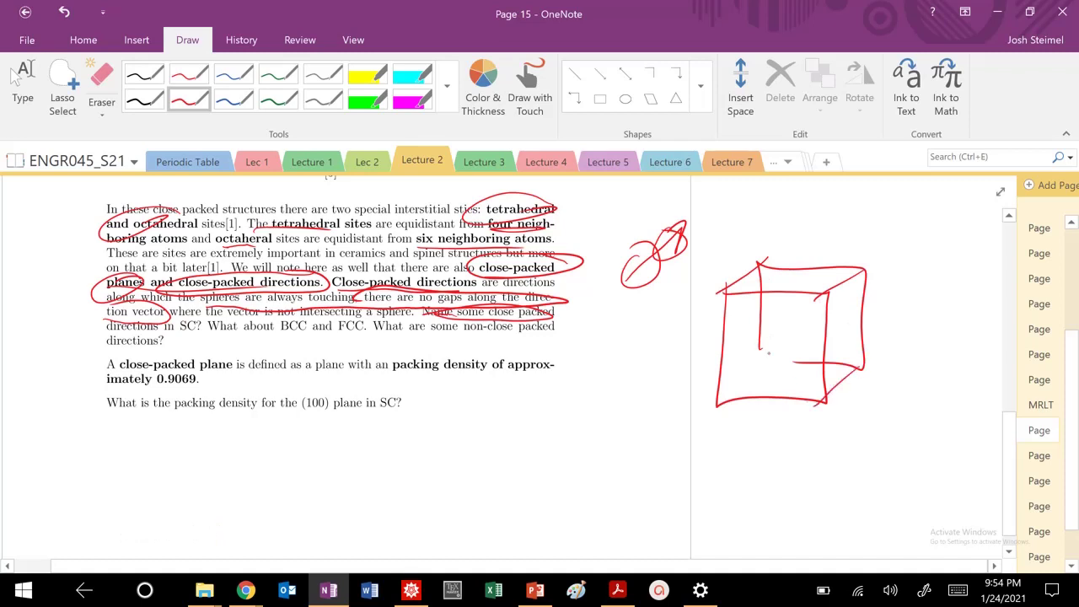
pyautogui.moveTo(755, 335)
pyautogui.mouseDown()
pyautogui.moveTo(771, 359)
pyautogui.moveTo(798, 359)
pyautogui.mouseUp()
pyautogui.moveTo(753, 359); pyautogui.dragTo(721, 398)
pyautogui.moveTo(730, 381); pyautogui.dragTo(727, 384)
pyautogui.moveTo(725, 278); pyautogui.dragTo(756, 261)
pyautogui.moveTo(824, 288); pyautogui.dragTo(818, 295)
pyautogui.moveTo(872, 260); pyautogui.dragTo(865, 267)
pyautogui.moveTo(875, 371); pyautogui.dragTo(831, 393)
pyautogui.moveTo(754, 346)
pyautogui.mouseDown()
pyautogui.moveTo(747, 355)
pyautogui.moveTo(779, 354)
pyautogui.moveTo(723, 395)
pyautogui.moveTo(734, 396)
pyautogui.mouseUp()
# - In blue ink, draw arrows along the cube edges and label them <100>
pyautogui.click(234, 99)
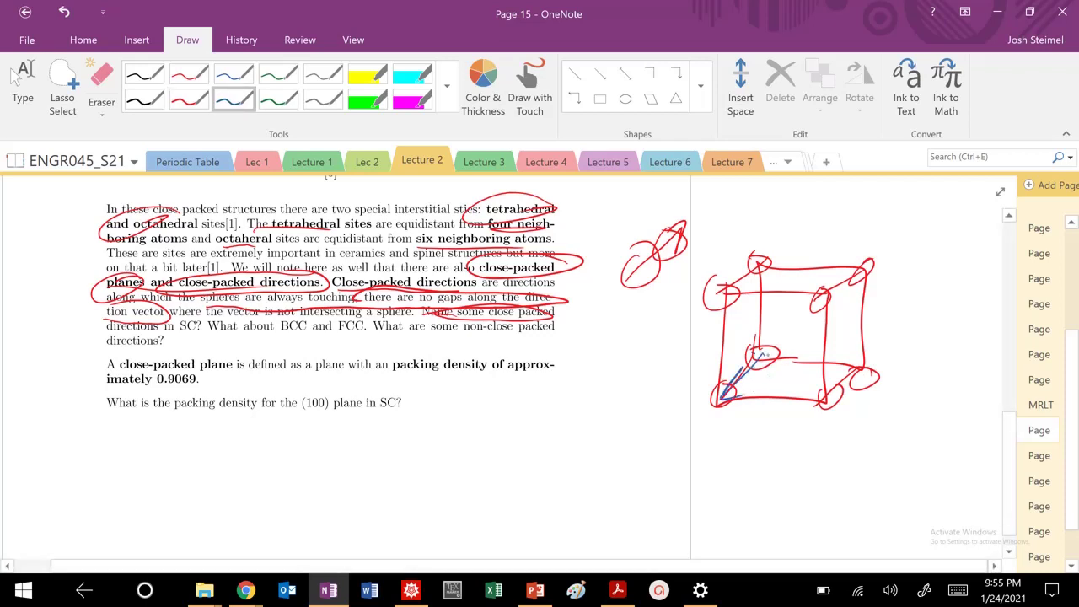
pyautogui.moveTo(762, 356); pyautogui.dragTo(858, 364)
pyautogui.moveTo(835, 357); pyautogui.dragTo(841, 376)
pyautogui.moveTo(763, 354)
pyautogui.mouseDown()
pyautogui.moveTo(764, 268)
pyautogui.moveTo(771, 292)
pyautogui.mouseUp()
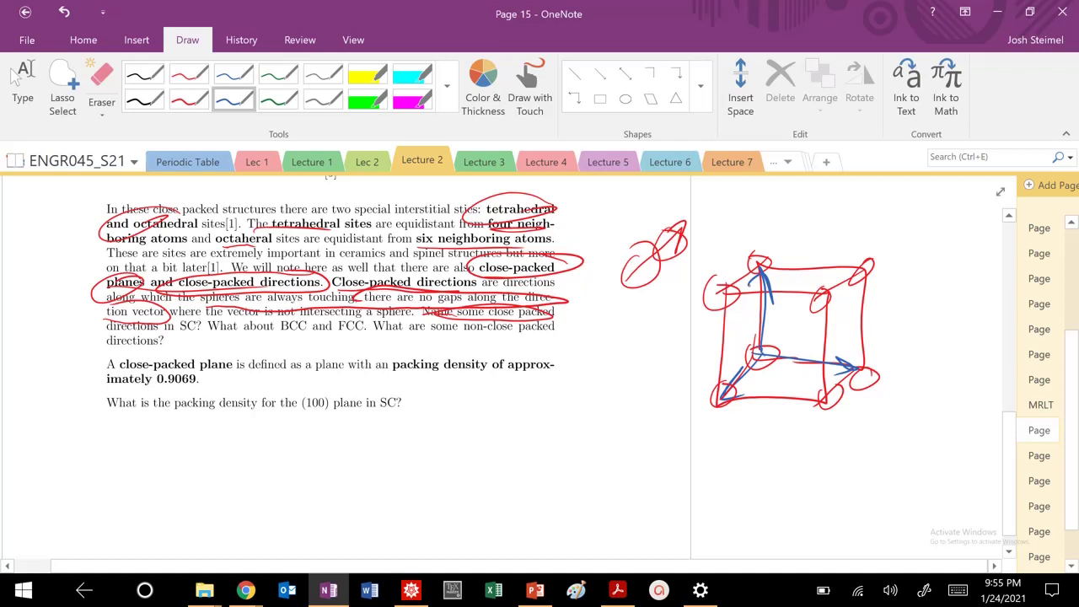
pyautogui.moveTo(783, 194)
pyautogui.mouseDown()
pyautogui.moveTo(769, 209)
pyautogui.moveTo(784, 224)
pyautogui.moveTo(807, 207)
pyautogui.moveTo(826, 224)
pyautogui.mouseUp()
pyautogui.click(832, 208)
pyautogui.click(831, 220)
pyautogui.moveTo(849, 194); pyautogui.dragTo(853, 228)
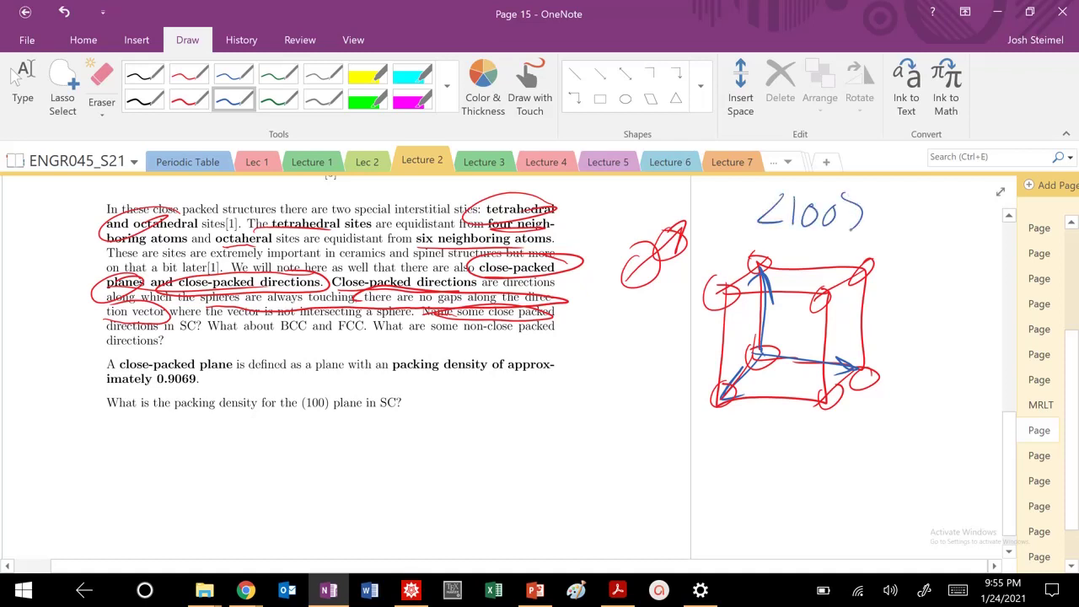
# - Draw a blue X across the cube's bottom face diagonals
pyautogui.moveTo(759, 354); pyautogui.dragTo(838, 396)
pyautogui.moveTo(770, 354); pyautogui.dragTo(811, 391)
pyautogui.moveTo(805, 365); pyautogui.dragTo(768, 395)
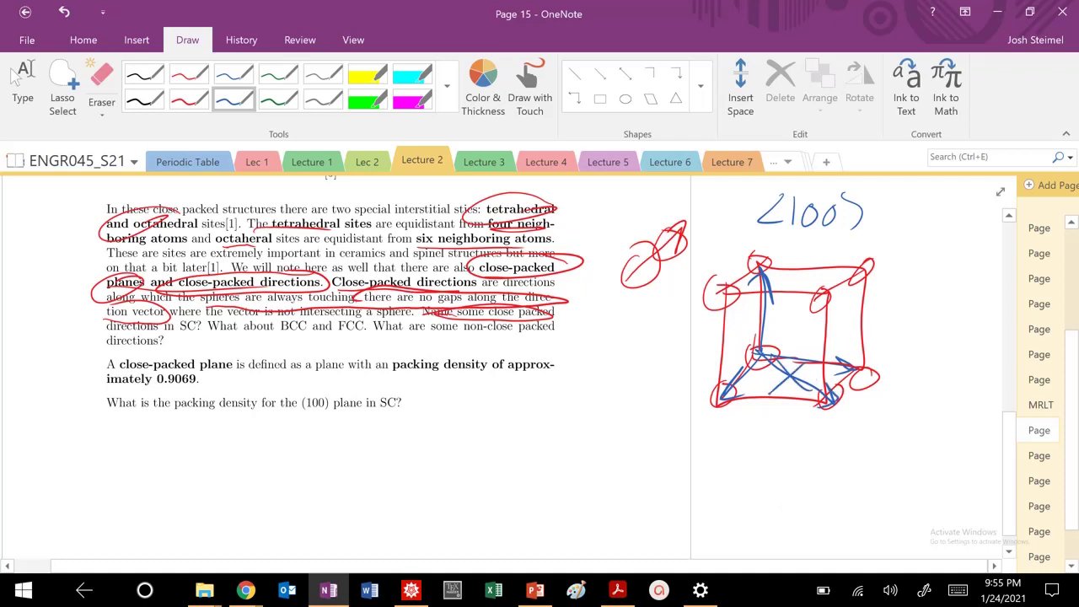
# - Add a red centre atom, a green body diagonal through it, and the label <111>
pyautogui.click(188, 99)
pyautogui.moveTo(787, 324); pyautogui.dragTo(779, 333)
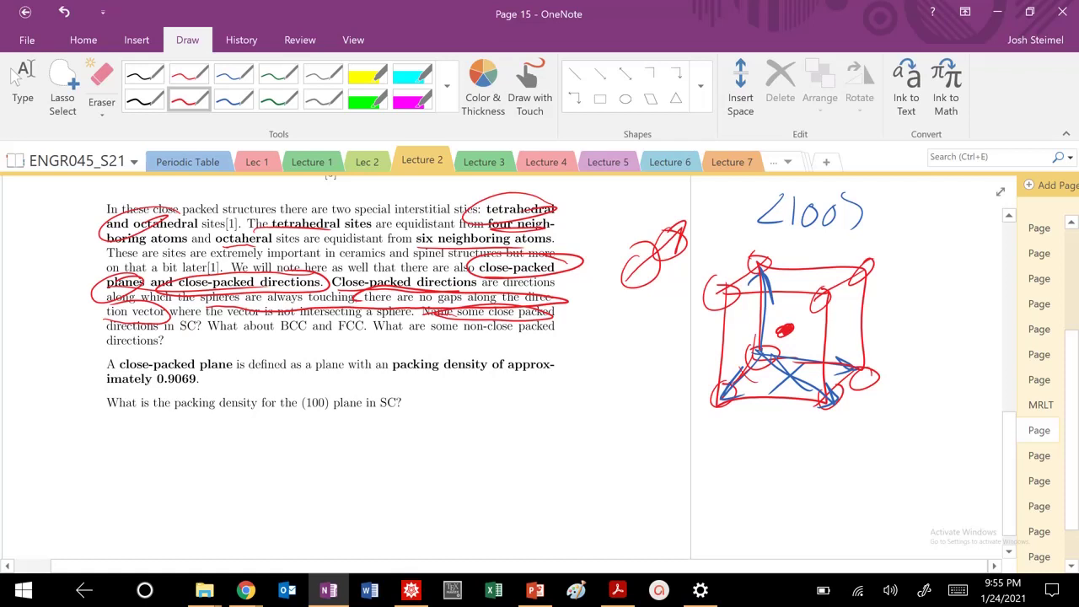
pyautogui.click(277, 96)
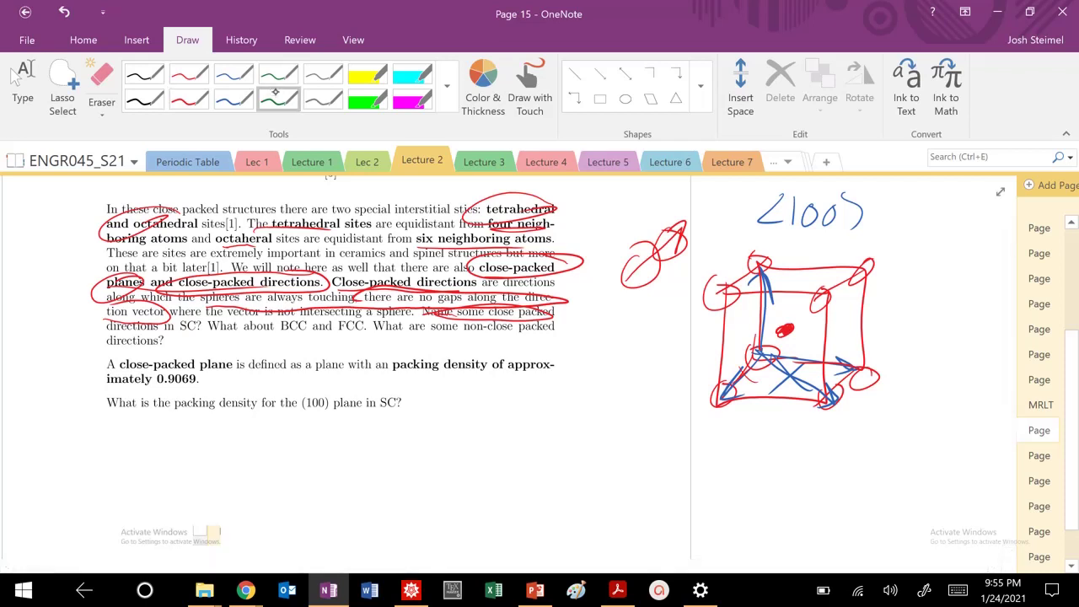
pyautogui.moveTo(760, 358); pyautogui.dragTo(826, 302)
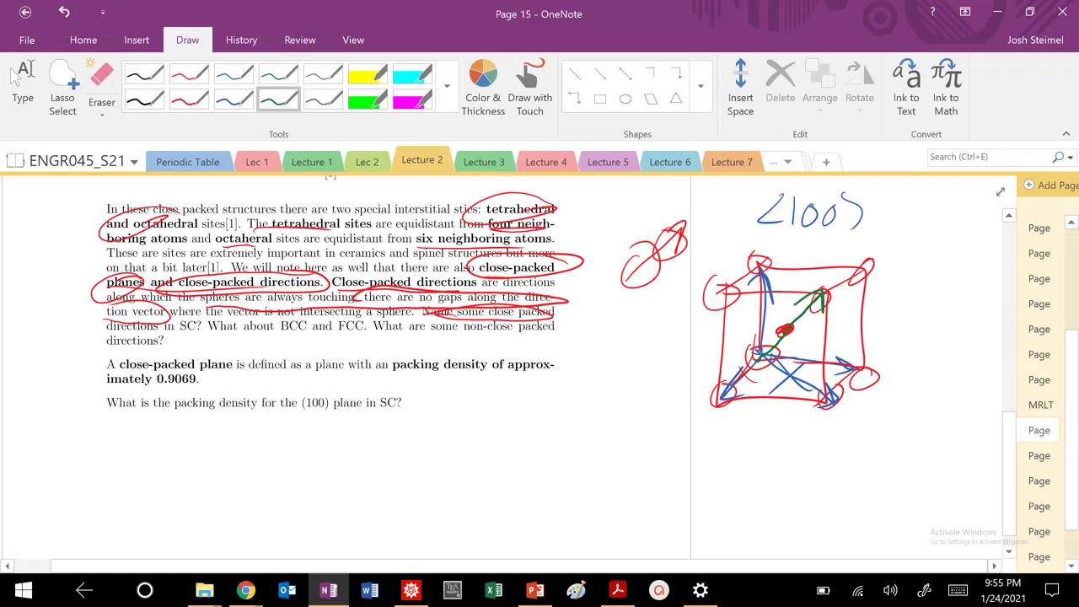
pyautogui.moveTo(766, 421)
pyautogui.mouseDown()
pyautogui.moveTo(764, 460)
pyautogui.moveTo(773, 463)
pyautogui.mouseUp()
pyautogui.moveTo(790, 430); pyautogui.dragTo(791, 464)
pyautogui.moveTo(806, 427)
pyautogui.mouseDown()
pyautogui.moveTo(810, 464)
pyautogui.moveTo(832, 469)
pyautogui.mouseUp()
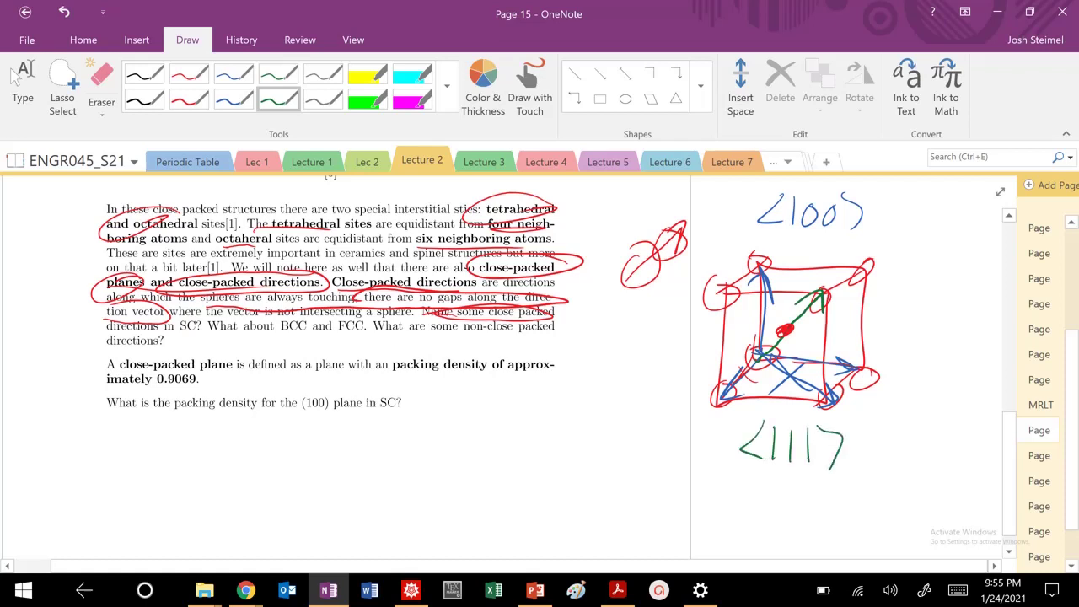
# - Write SC in blue ink beside the <100> label
pyautogui.click(234, 100)
pyautogui.click(321, 101)
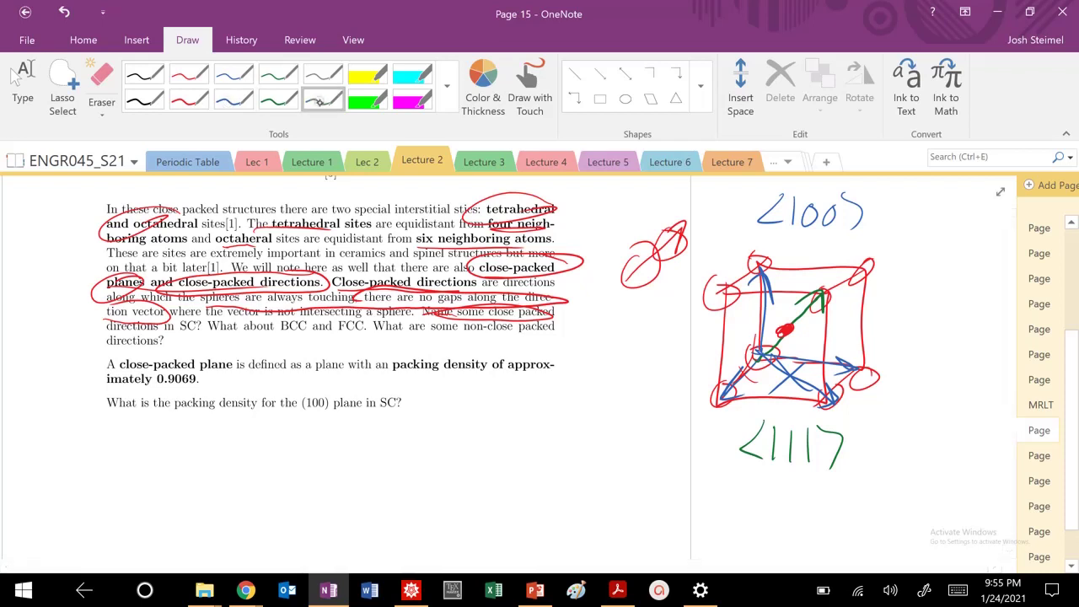
pyautogui.click(234, 100)
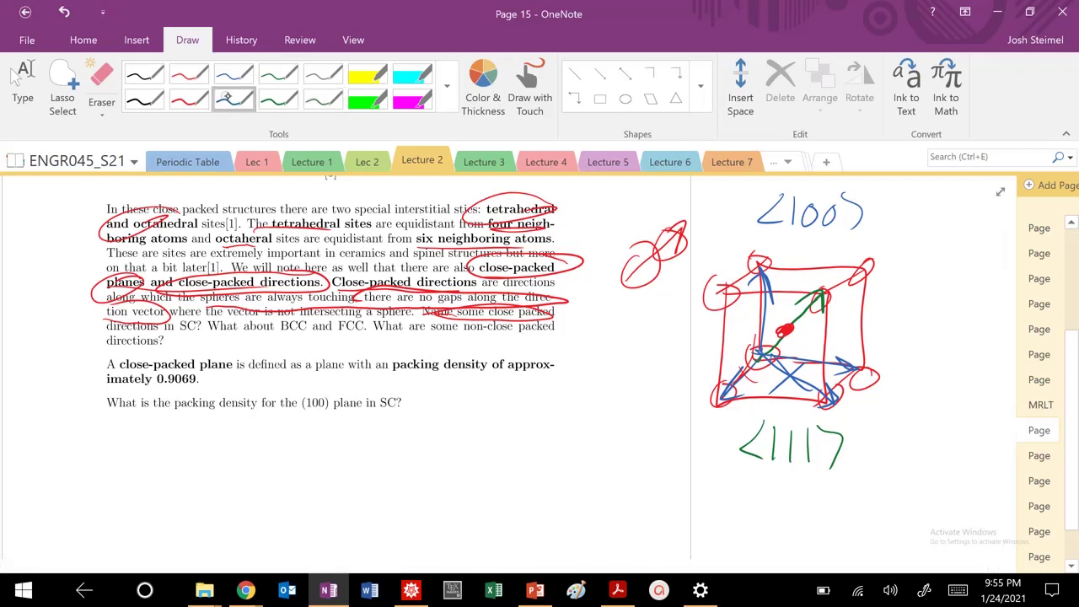
pyautogui.moveTo(904, 199); pyautogui.dragTo(890, 225)
pyautogui.moveTo(946, 203); pyautogui.dragTo(946, 227)
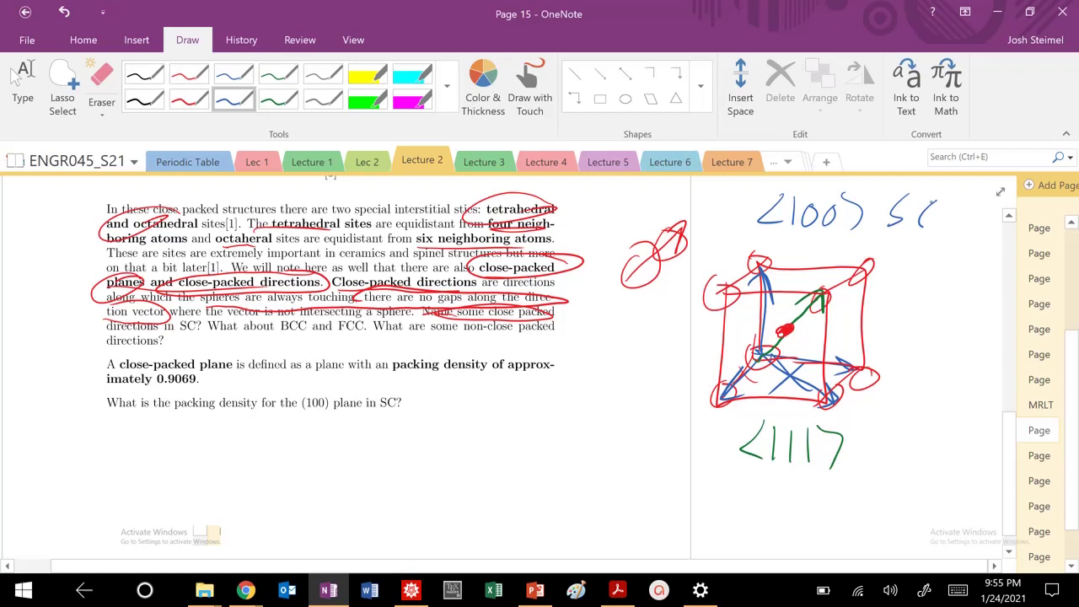
pyautogui.click(955, 223)
# - Write BCC in green ink beside <111>, undoing the stray dot
pyautogui.click(278, 101)
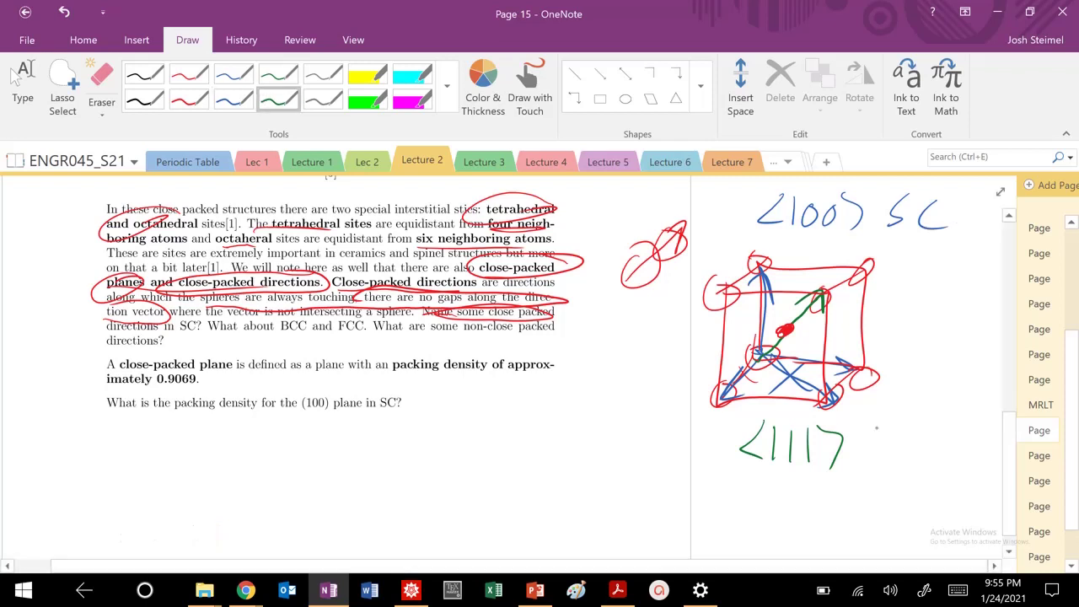
pyautogui.moveTo(877, 435); pyautogui.dragTo(877, 462)
pyautogui.moveTo(880, 435)
pyautogui.mouseDown()
pyautogui.moveTo(881, 459)
pyautogui.moveTo(914, 463)
pyautogui.mouseUp()
pyautogui.moveTo(941, 442); pyautogui.dragTo(937, 464)
pyautogui.click(953, 459)
pyautogui.hotkey('ctrl', 'z')
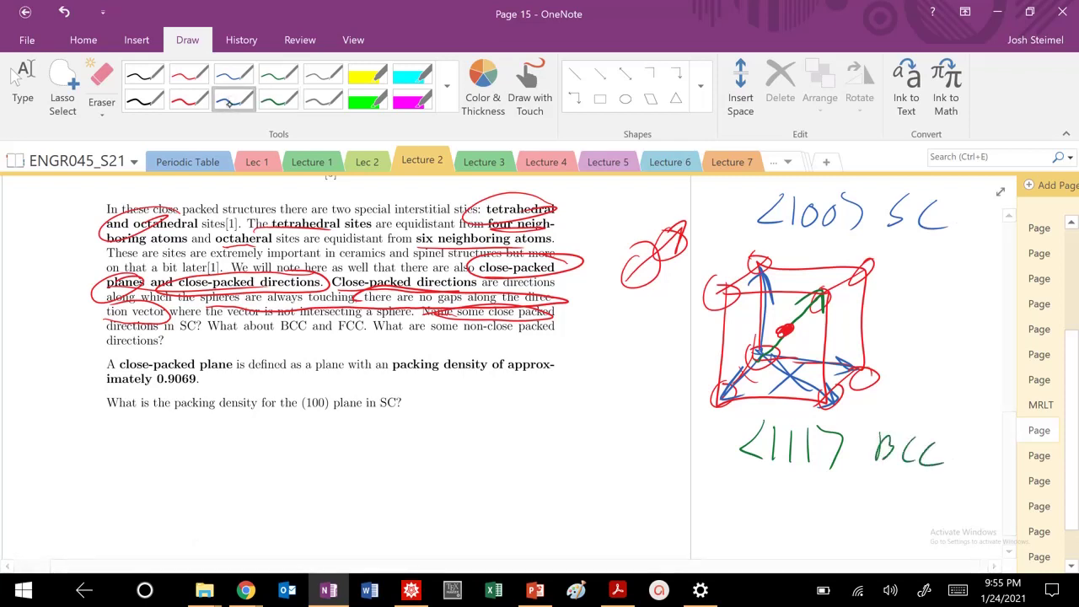
# - Write FCC in grey ink with <110> beneath it
pyautogui.click(323, 99)
pyautogui.moveTo(583, 418); pyautogui.dragTo(583, 447)
pyautogui.moveTo(583, 418); pyautogui.dragTo(609, 430)
pyautogui.moveTo(629, 420); pyautogui.dragTo(630, 442)
pyautogui.moveTo(648, 422)
pyautogui.mouseDown()
pyautogui.moveTo(637, 437)
pyautogui.moveTo(653, 449)
pyautogui.mouseUp()
pyautogui.moveTo(608, 480)
pyautogui.mouseDown()
pyautogui.moveTo(607, 508)
pyautogui.moveTo(640, 509)
pyautogui.mouseUp()
pyautogui.moveTo(661, 487)
pyautogui.mouseDown()
pyautogui.moveTo(654, 509)
pyautogui.moveTo(666, 489)
pyautogui.mouseUp()
pyautogui.moveTo(667, 477); pyautogui.dragTo(673, 517)
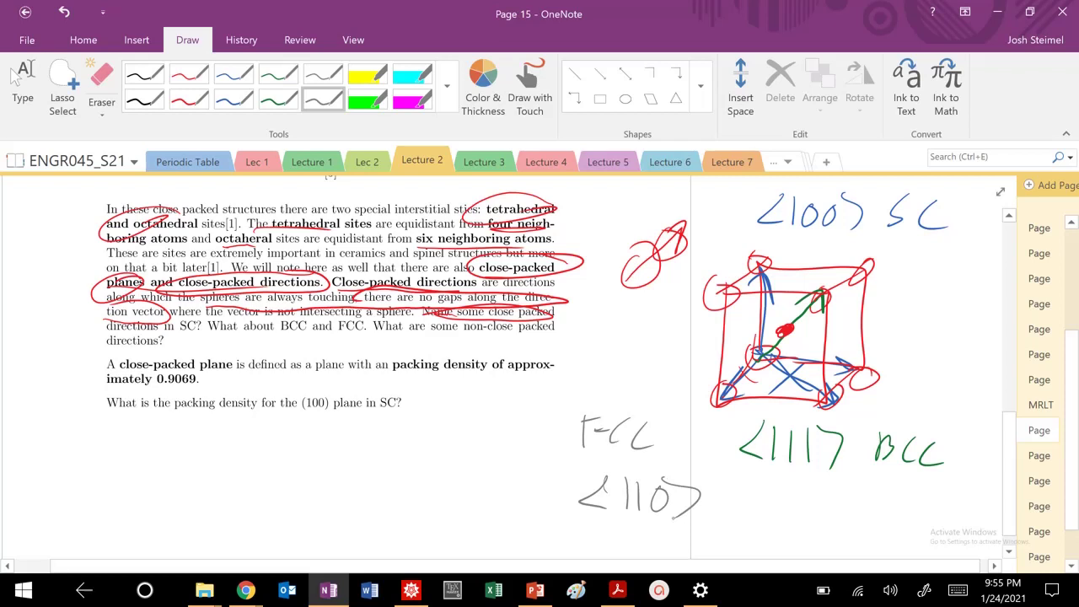
# - In red, circle the close-packed plane definition, packing density phrase and 0.9069, and note 'Spheres of same size'
pyautogui.click(189, 99)
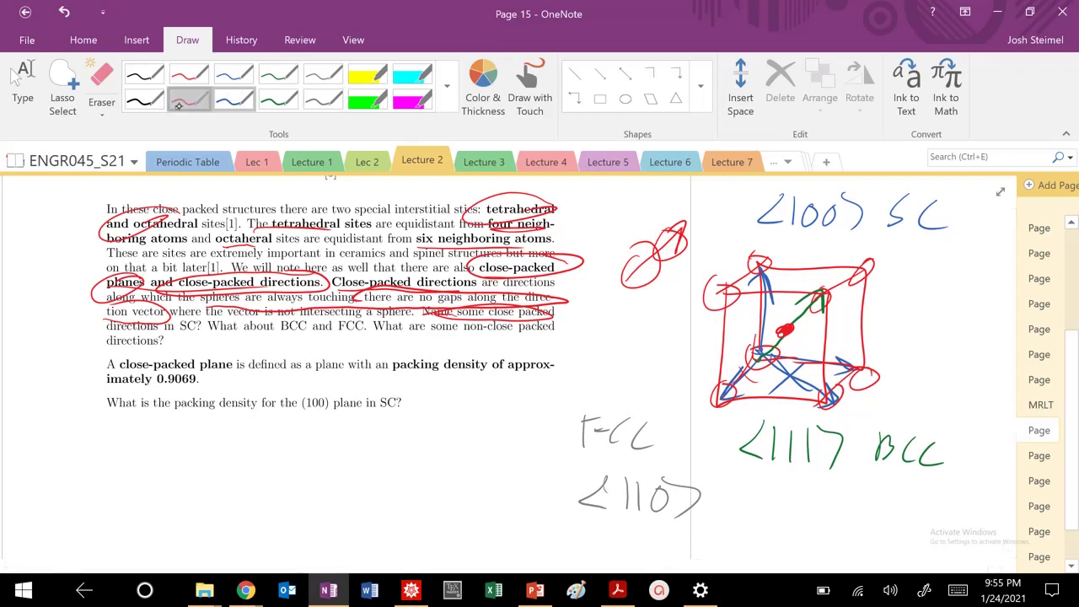
pyautogui.moveTo(100, 339)
pyautogui.mouseDown()
pyautogui.moveTo(197, 391)
pyautogui.moveTo(576, 381)
pyautogui.moveTo(81, 346)
pyautogui.mouseUp()
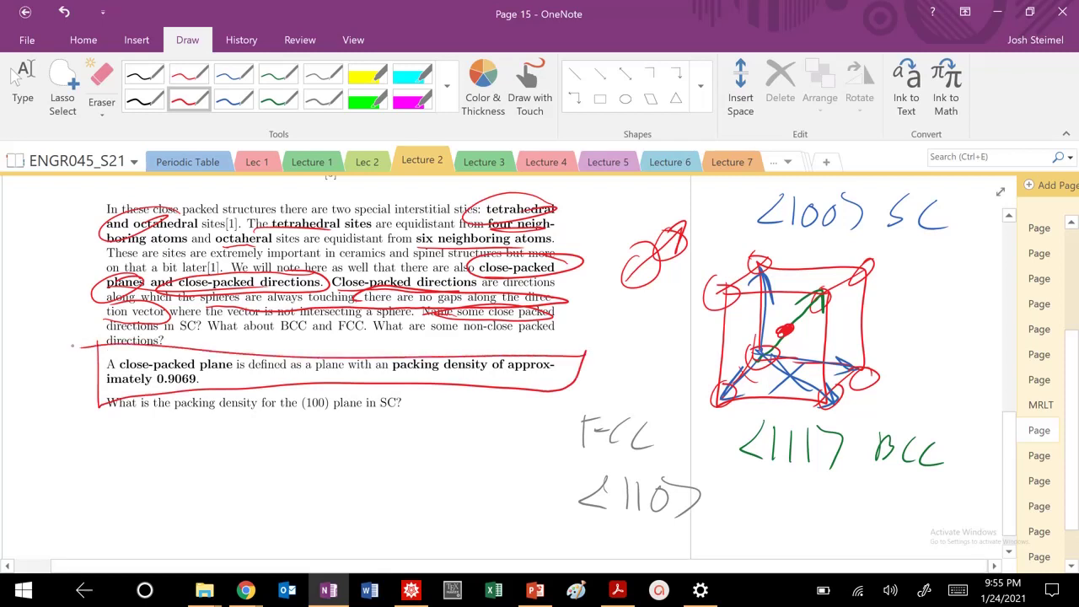
pyautogui.moveTo(573, 361)
pyautogui.mouseDown()
pyautogui.moveTo(478, 349)
pyautogui.moveTo(596, 364)
pyautogui.mouseUp()
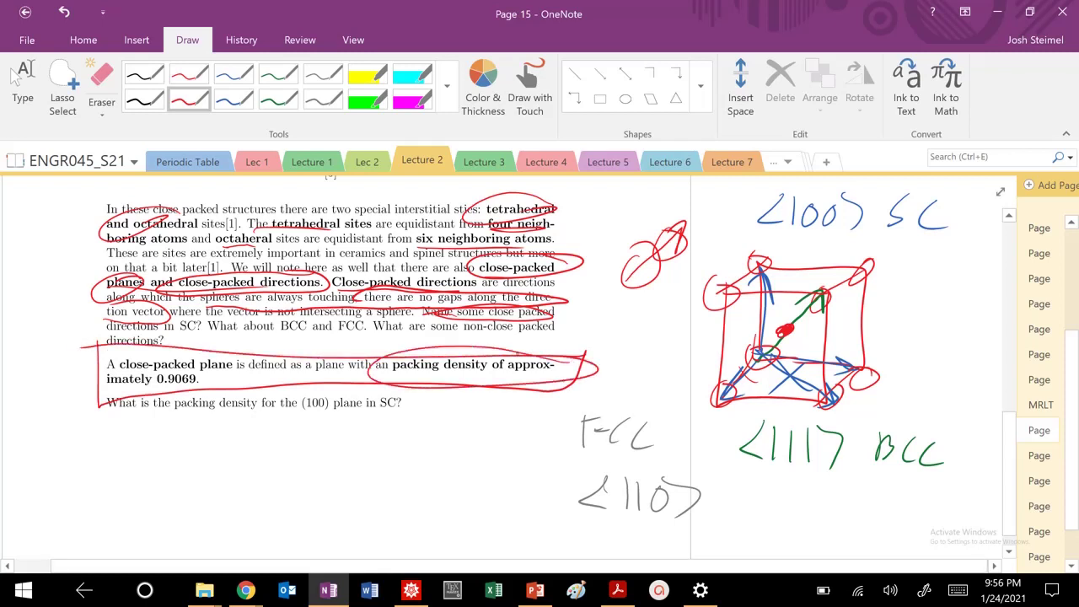
pyautogui.moveTo(204, 377)
pyautogui.mouseDown()
pyautogui.moveTo(145, 382)
pyautogui.moveTo(203, 378)
pyautogui.mouseUp()
pyautogui.moveTo(33, 433)
pyautogui.mouseDown()
pyautogui.moveTo(52, 447)
pyautogui.moveTo(131, 436)
pyautogui.moveTo(253, 455)
pyautogui.moveTo(284, 445)
pyautogui.moveTo(381, 473)
pyautogui.moveTo(474, 456)
pyautogui.mouseUp()
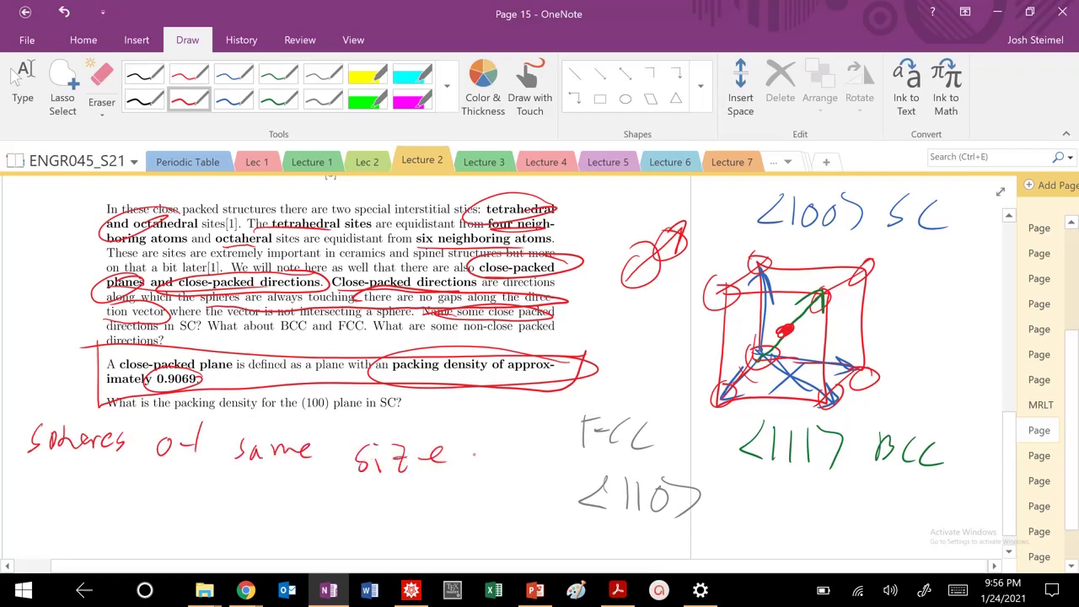
# - Handwrite the numerator 'PD = #atoms πR²' below the note in red ink
pyautogui.scroll(-1, 481, 513)
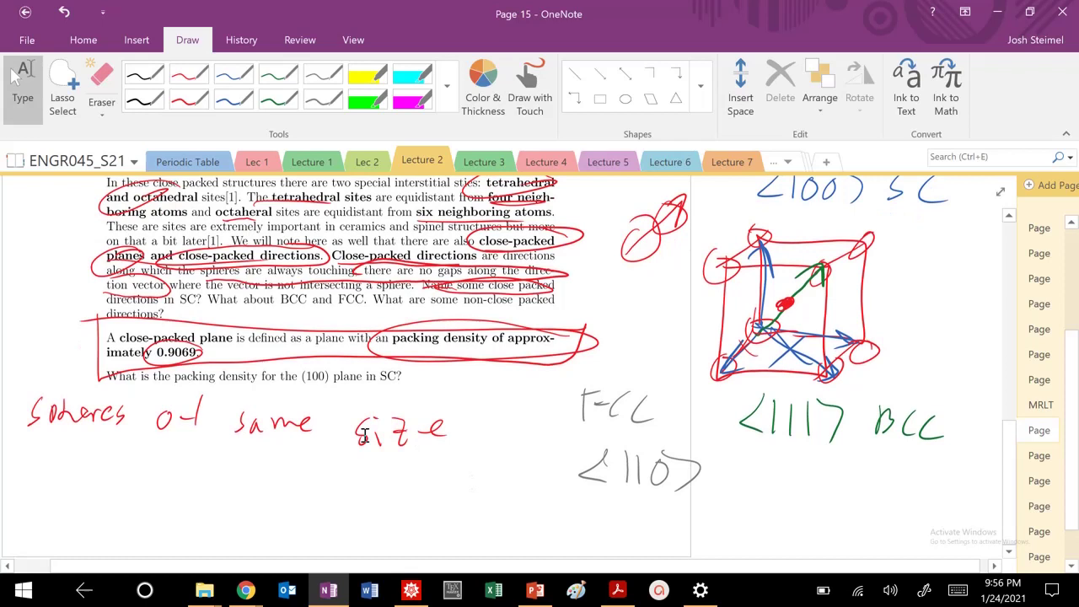
pyautogui.click(189, 100)
pyautogui.moveTo(190, 472)
pyautogui.mouseDown()
pyautogui.moveTo(189, 507)
pyautogui.moveTo(192, 491)
pyautogui.moveTo(222, 508)
pyautogui.mouseUp()
pyautogui.moveTo(224, 471)
pyautogui.mouseDown()
pyautogui.moveTo(227, 506)
pyautogui.moveTo(268, 478)
pyautogui.mouseUp()
pyautogui.moveTo(262, 487); pyautogui.dragTo(273, 485)
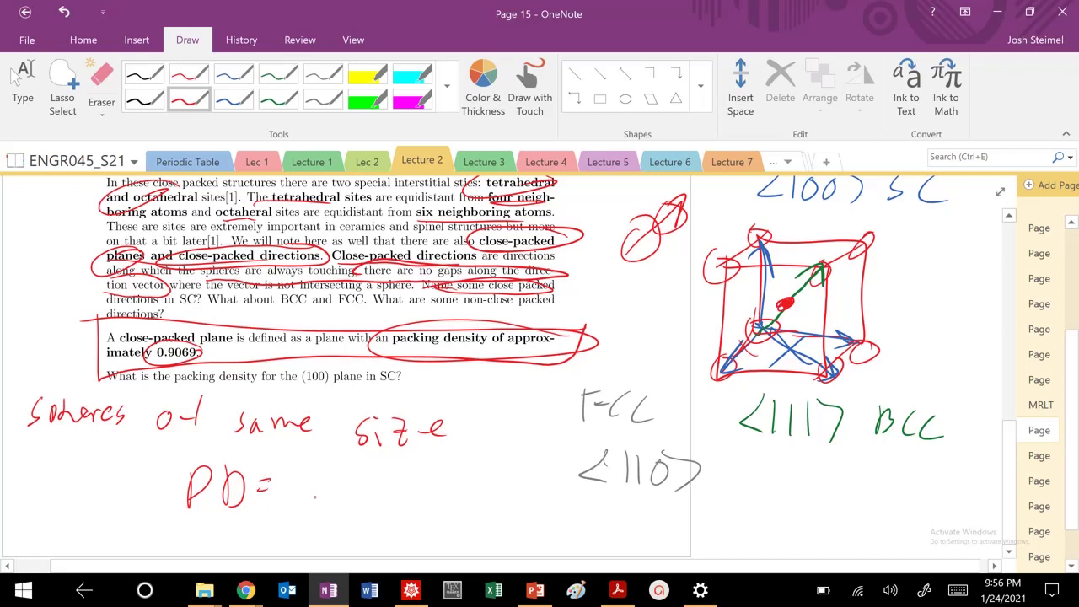
pyautogui.moveTo(298, 461); pyautogui.dragTo(294, 488)
pyautogui.moveTo(286, 472)
pyautogui.mouseDown()
pyautogui.moveTo(309, 469)
pyautogui.moveTo(306, 480)
pyautogui.mouseUp()
pyautogui.moveTo(305, 462)
pyautogui.mouseDown()
pyautogui.moveTo(301, 486)
pyautogui.moveTo(331, 488)
pyautogui.mouseUp()
pyautogui.moveTo(339, 462)
pyautogui.mouseDown()
pyautogui.moveTo(340, 487)
pyautogui.moveTo(355, 474)
pyautogui.mouseUp()
pyautogui.moveTo(363, 473)
pyautogui.mouseDown()
pyautogui.moveTo(395, 488)
pyautogui.moveTo(455, 465)
pyautogui.mouseUp()
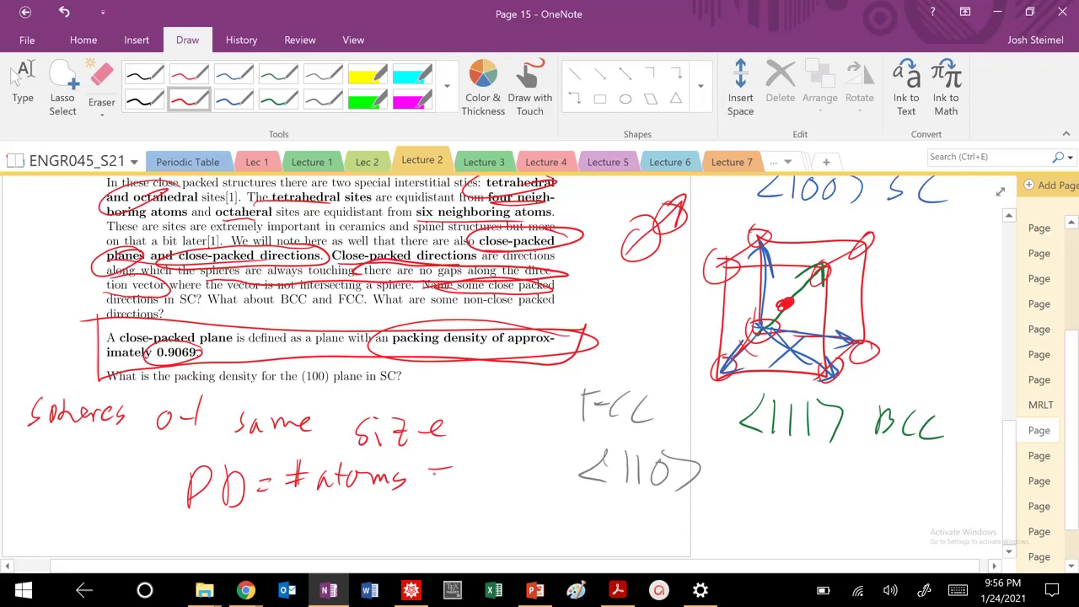
pyautogui.moveTo(435, 471); pyautogui.dragTo(433, 492)
pyautogui.moveTo(444, 473)
pyautogui.mouseDown()
pyautogui.moveTo(445, 496)
pyautogui.moveTo(484, 485)
pyautogui.mouseUp()
pyautogui.moveTo(477, 451); pyautogui.dragTo(495, 463)
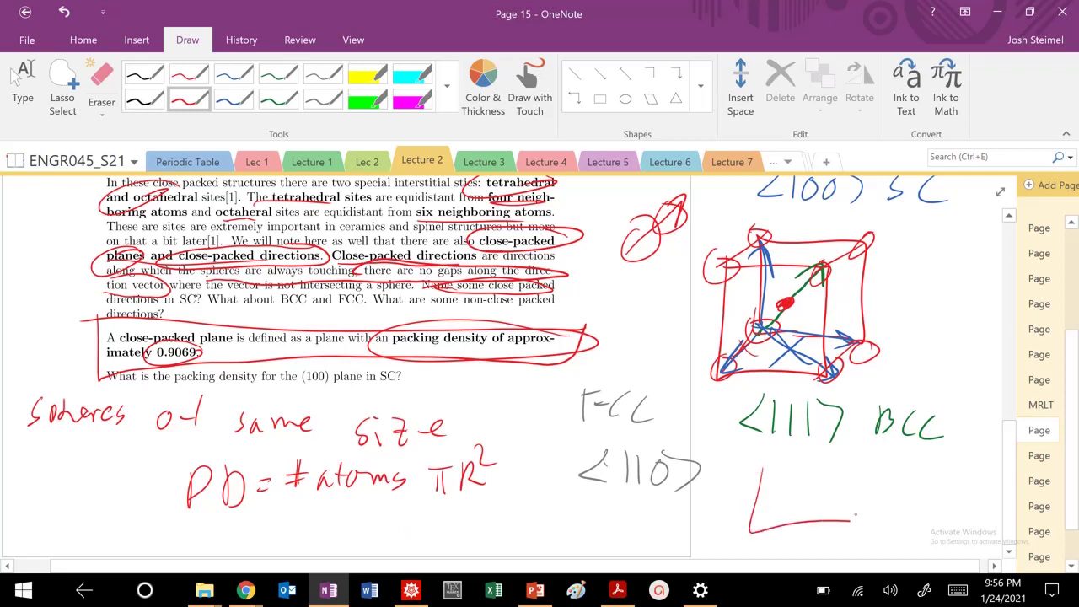
# - Sketch a square plane with corner atoms and shade a plane inside the cube
pyautogui.moveTo(851, 521); pyautogui.dragTo(868, 466)
pyautogui.moveTo(867, 464)
pyautogui.mouseDown()
pyautogui.moveTo(745, 462)
pyautogui.moveTo(759, 482)
pyautogui.moveTo(845, 481)
pyautogui.mouseUp()
pyautogui.moveTo(750, 513); pyautogui.dragTo(763, 539)
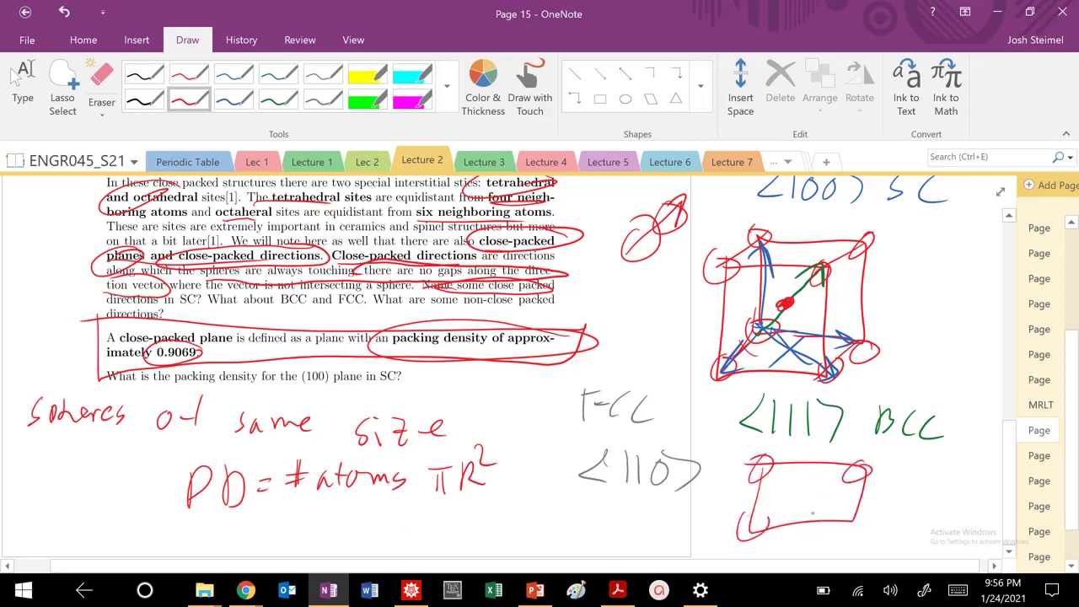
pyautogui.moveTo(847, 527); pyautogui.dragTo(883, 504)
pyautogui.moveTo(735, 272)
pyautogui.mouseDown()
pyautogui.moveTo(759, 274)
pyautogui.moveTo(746, 330)
pyautogui.moveTo(788, 369)
pyautogui.moveTo(811, 267)
pyautogui.moveTo(735, 327)
pyautogui.moveTo(750, 356)
pyautogui.mouseUp()
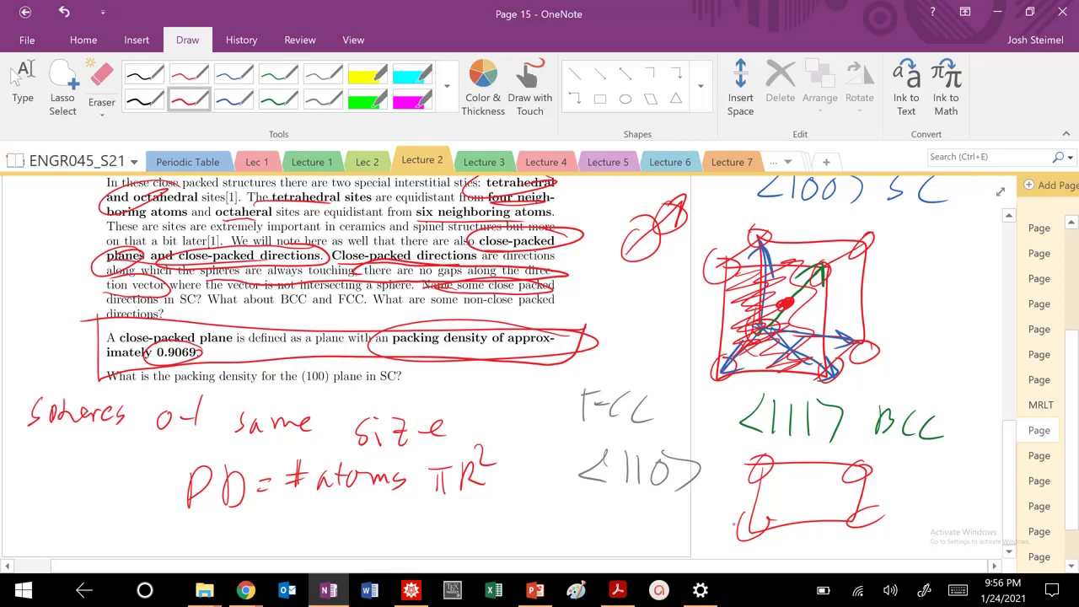
pyautogui.moveTo(756, 465); pyautogui.dragTo(766, 472)
# - Add a fraction bar, multiplication dot and the denominator 'area of my plane' to the PD formula
pyautogui.moveTo(289, 498); pyautogui.dragTo(495, 500)
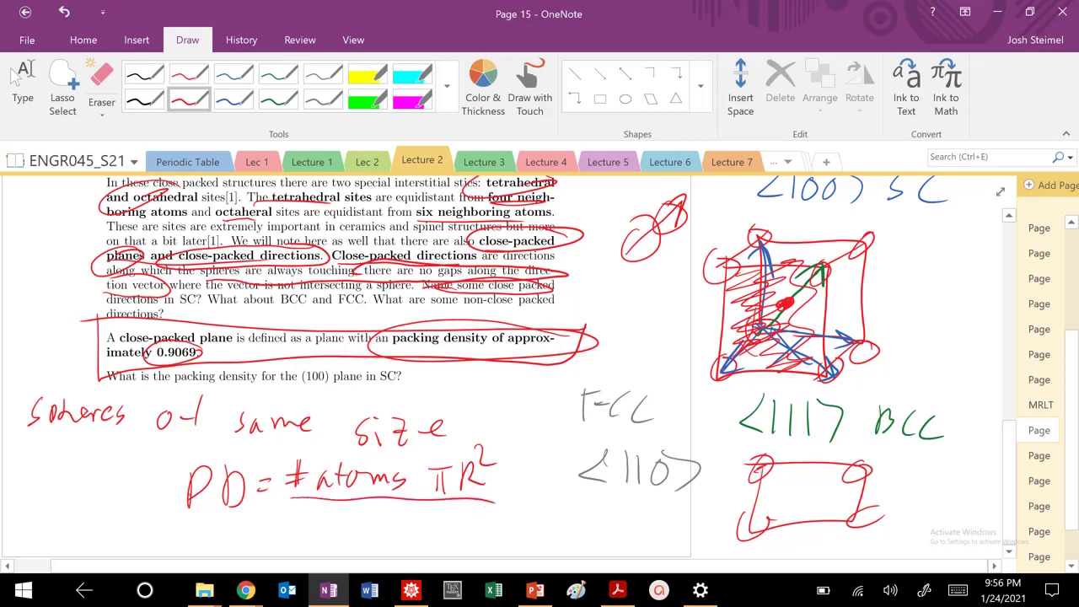
pyautogui.moveTo(414, 483); pyautogui.dragTo(420, 483)
pyautogui.moveTo(324, 524); pyautogui.dragTo(598, 531)
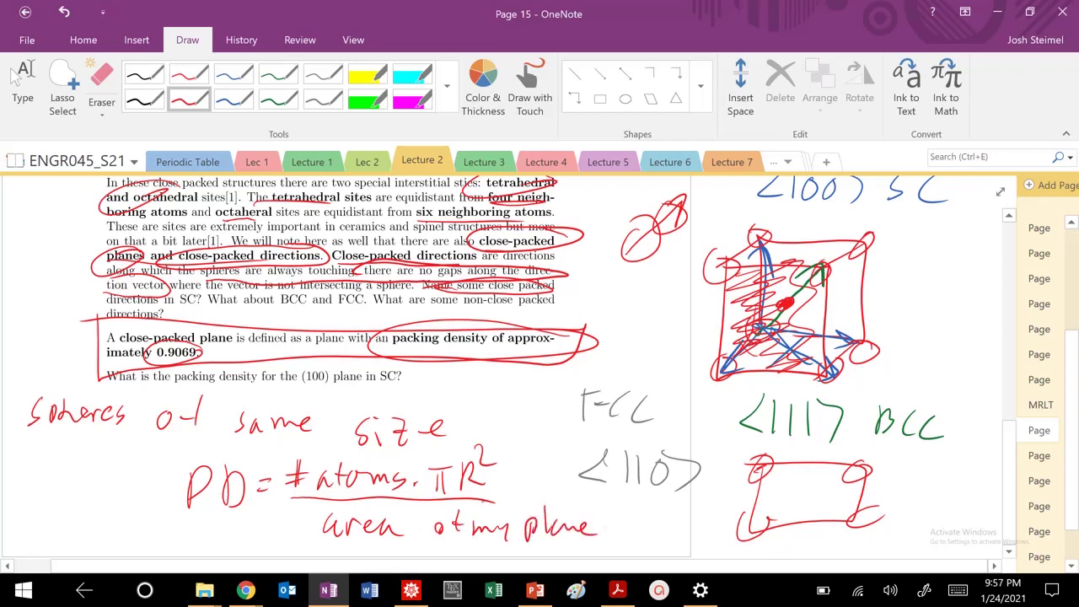
pyautogui.moveTo(478, 502); pyautogui.dragTo(560, 499)
# - Label the square's sides a and underline '(100) plane' in the question
pyautogui.moveTo(742, 491); pyautogui.dragTo(740, 507)
pyautogui.moveTo(818, 531); pyautogui.dragTo(823, 546)
pyautogui.moveTo(275, 384); pyautogui.dragTo(376, 388)
pyautogui.moveTo(310, 396); pyautogui.dragTo(376, 390)
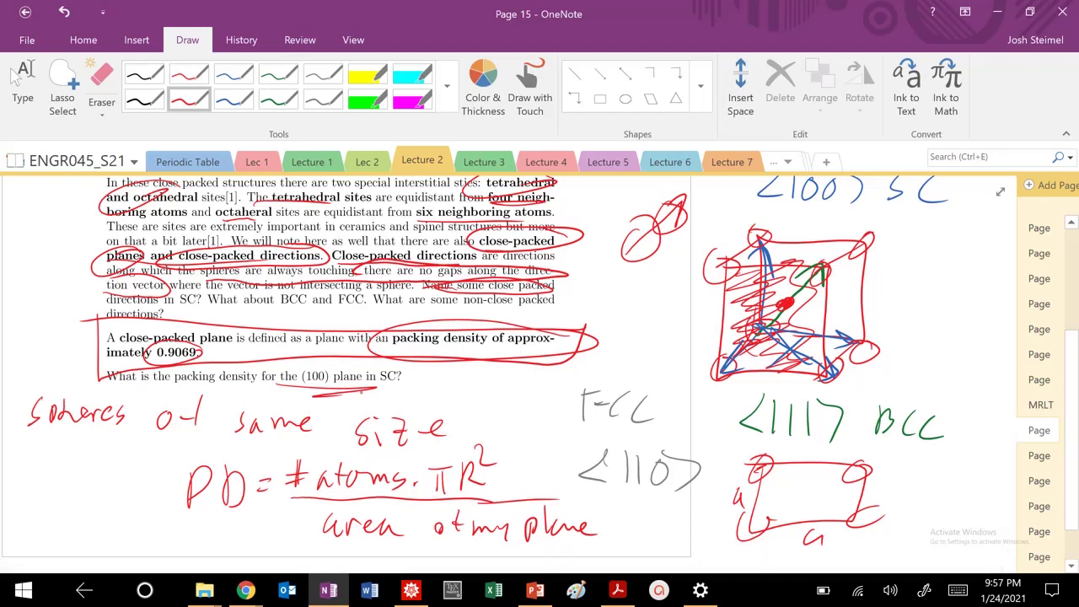
pyautogui.scroll(10, 346, 371)
pyautogui.click(23, 84)
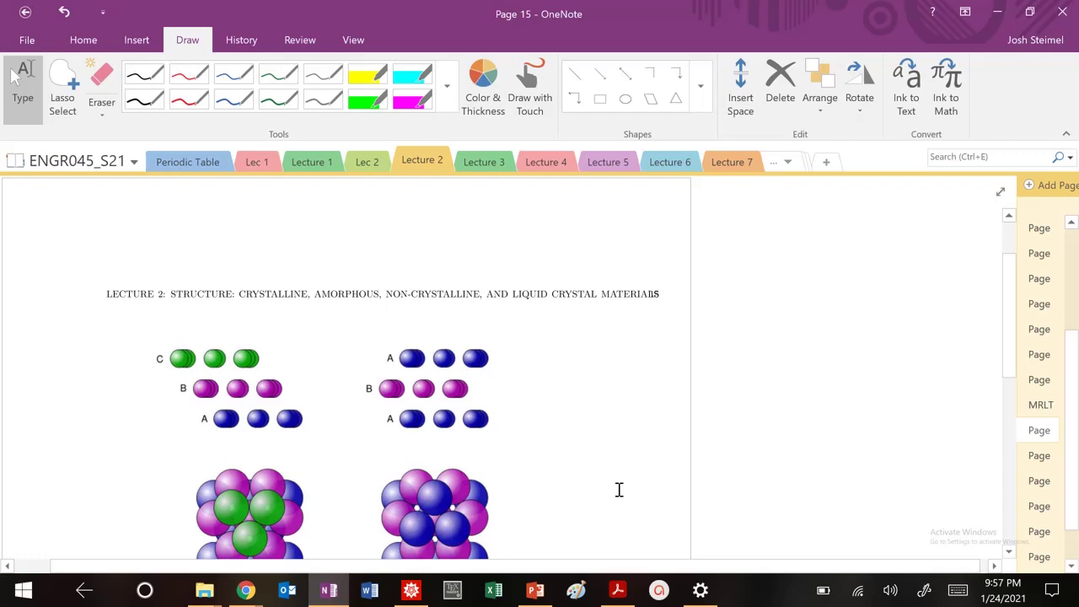
pyautogui.scroll(-10, 613, 453)
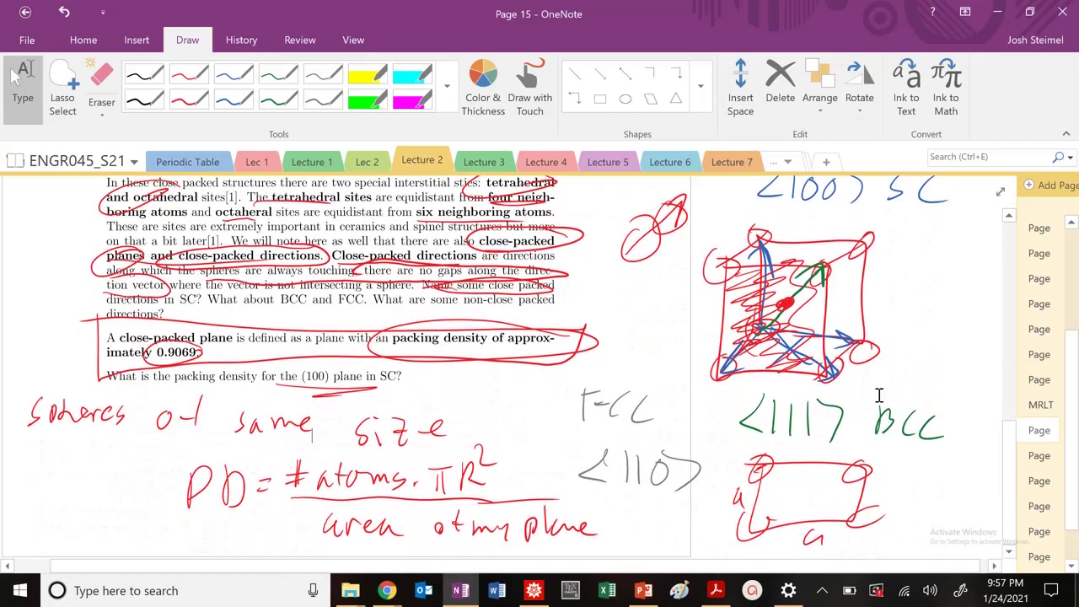
pyautogui.click(1039, 456)
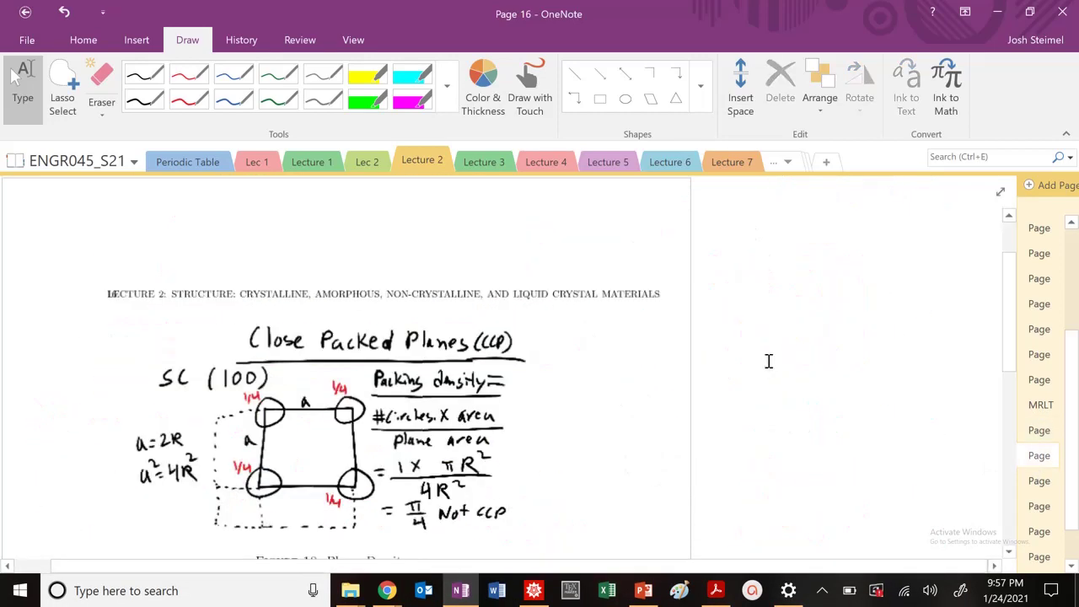
pyautogui.click(1037, 430)
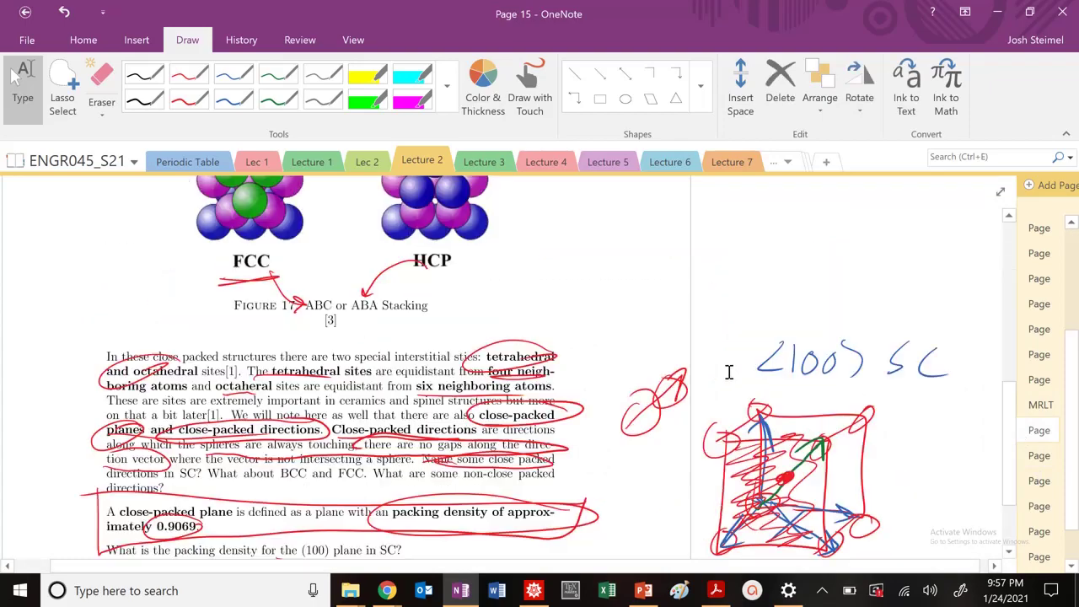